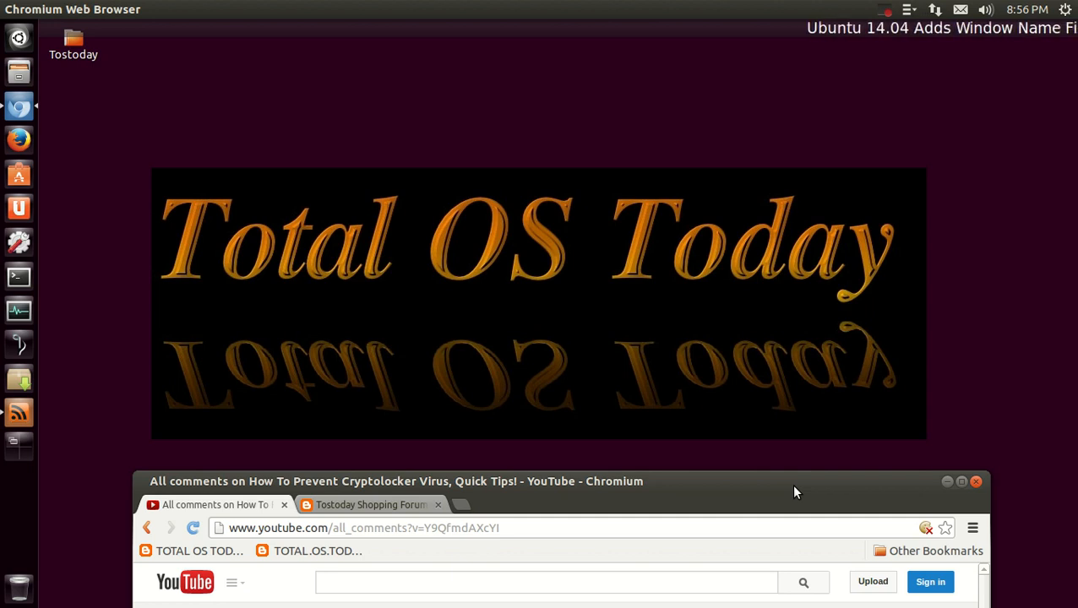
Move the browser window upward to reveal more of the Cryptolocker all-comments page.
{"action": "mouse_move", "coordinate": [794, 492]}
{"action": "left_mouse_down"}
{"action": "mouse_move", "coordinate": [763, 351]}
{"action": "mouse_move", "coordinate": [769, 306]}
{"action": "left_mouse_up"}
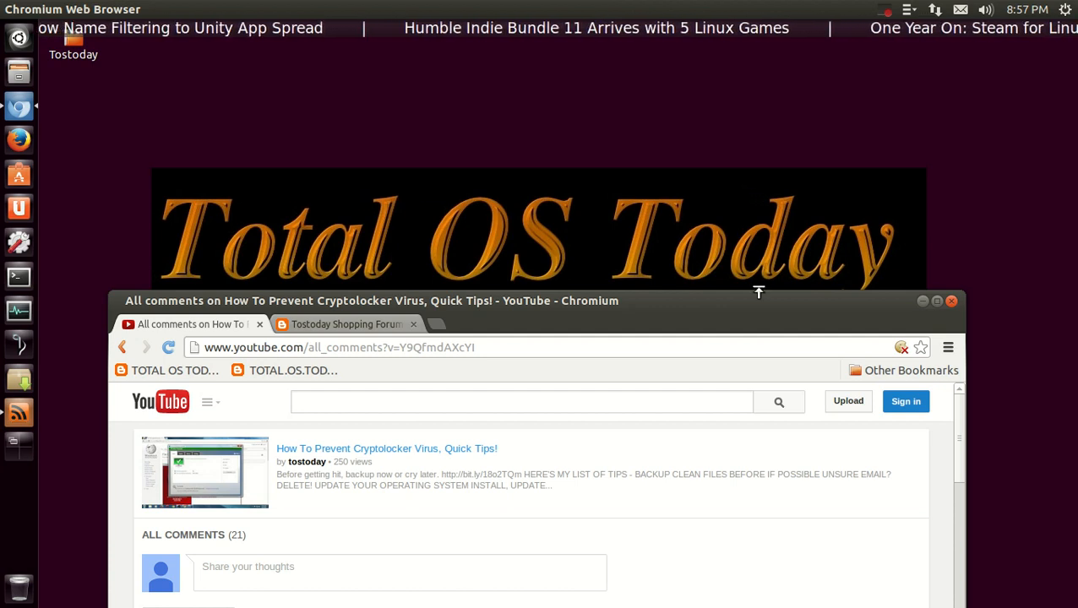
Raise the browser window higher so the first comment threads down to the BIOS-malware comment show.
{"action": "left_click_drag", "start_coordinate": [745, 303], "coordinate": [742, 138]}
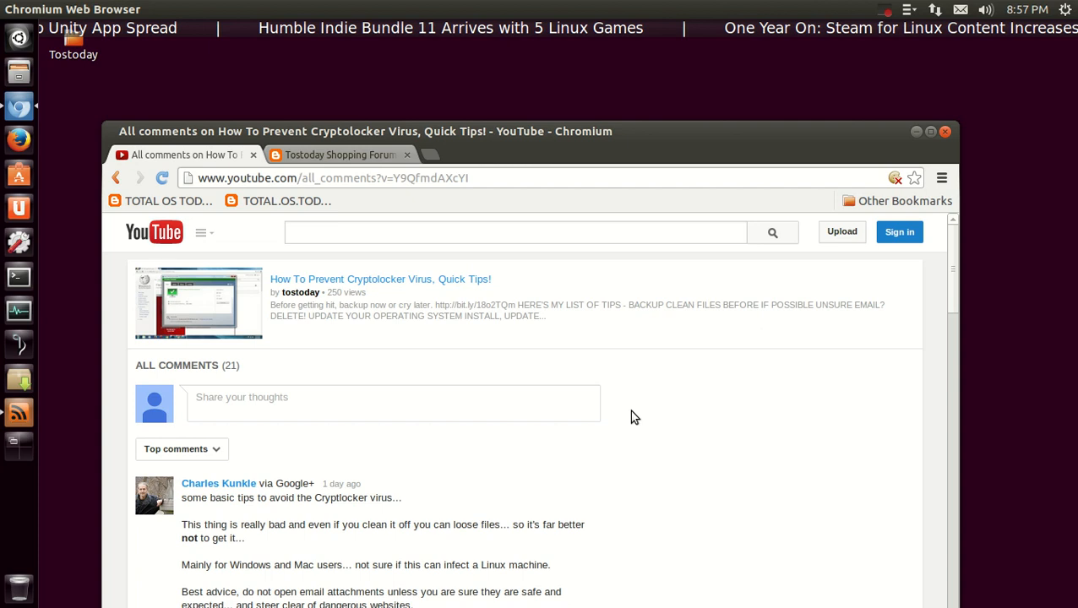
{"action": "scroll", "coordinate": [634, 416], "scroll_direction": "down", "scroll_amount": 2}
{"action": "scroll", "coordinate": [634, 417], "scroll_direction": "down", "scroll_amount": 2}
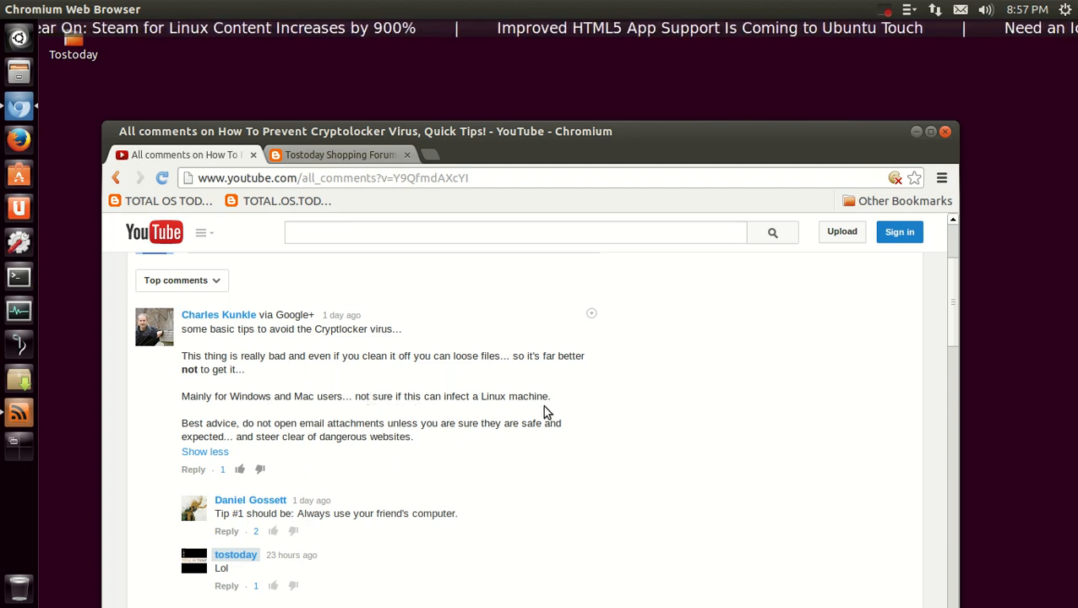
{"action": "scroll", "coordinate": [591, 402], "scroll_direction": "down", "scroll_amount": 1}
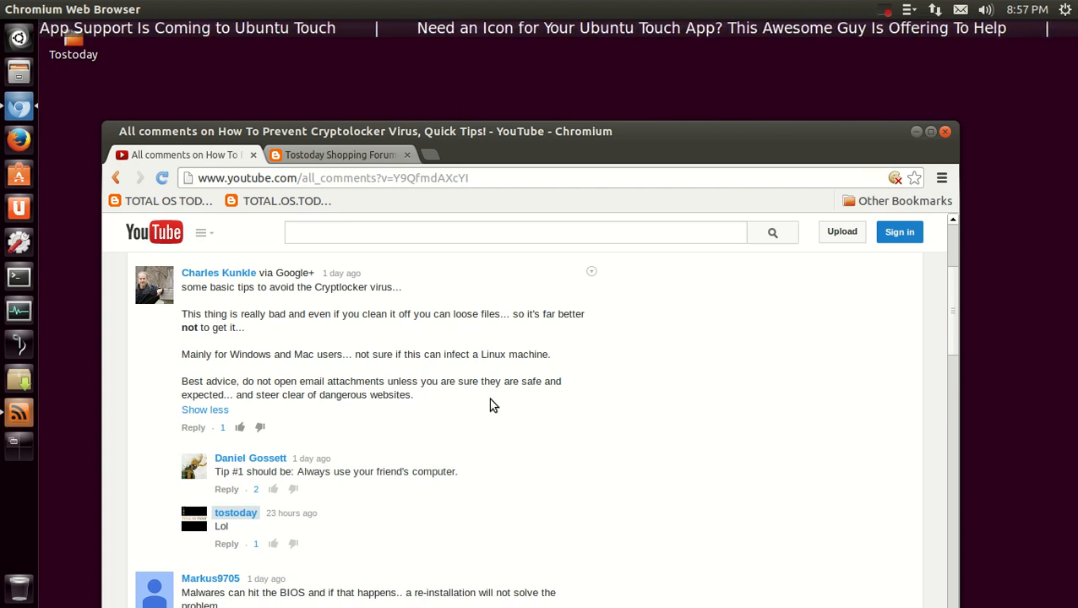
{"action": "scroll", "coordinate": [493, 404], "scroll_direction": "down", "scroll_amount": 1}
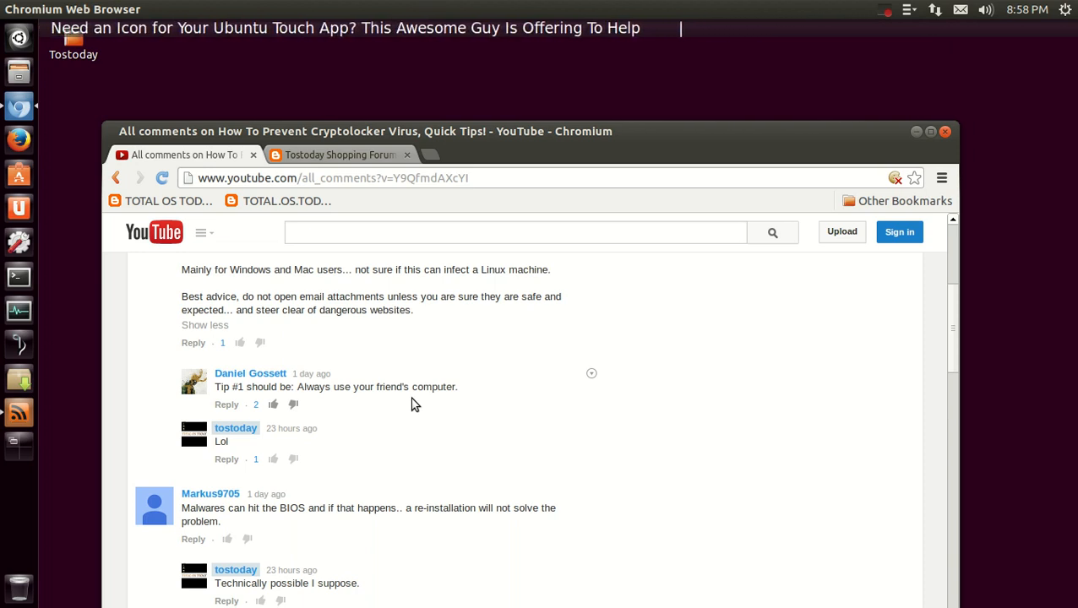
{"action": "scroll", "coordinate": [414, 404], "scroll_direction": "down", "scroll_amount": 1}
{"action": "scroll", "coordinate": [414, 404], "scroll_direction": "down", "scroll_amount": 2}
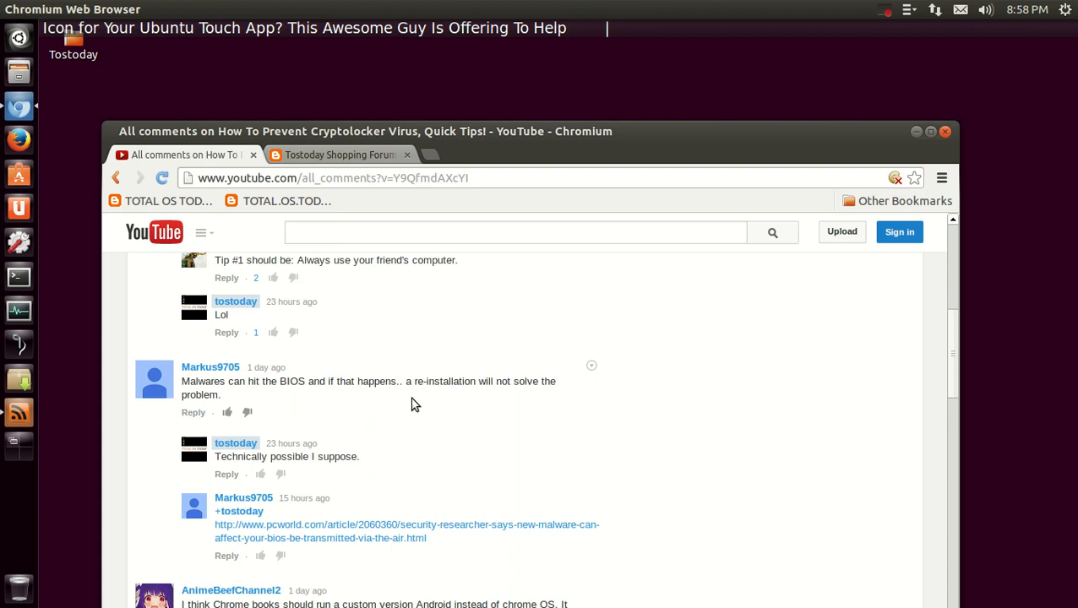
{"action": "scroll", "coordinate": [414, 404], "scroll_direction": "down", "scroll_amount": 1}
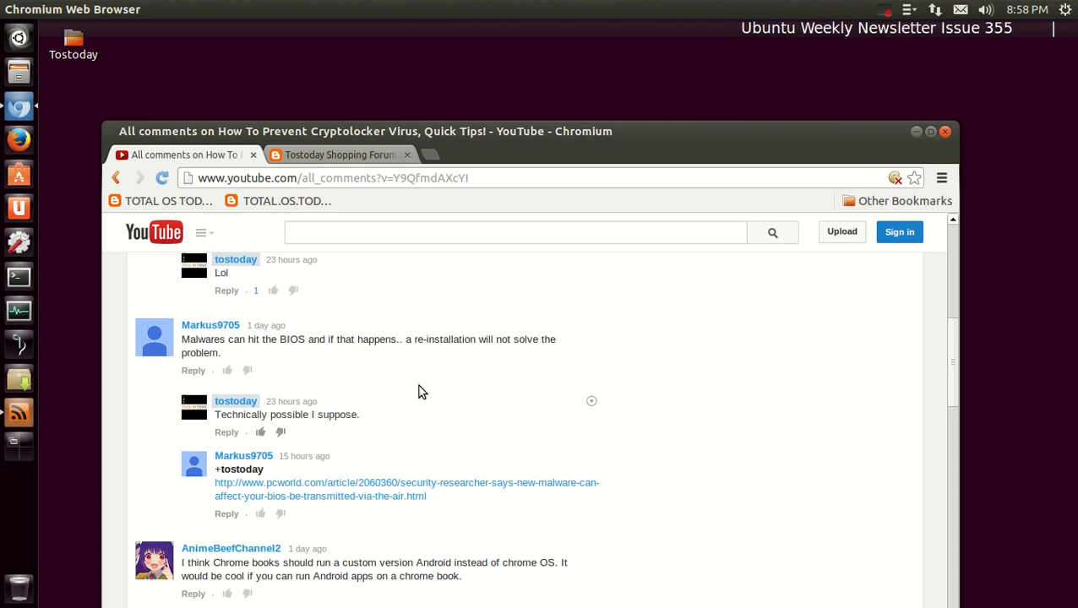
{"action": "scroll", "coordinate": [422, 391], "scroll_direction": "down", "scroll_amount": 3}
{"action": "scroll", "coordinate": [422, 391], "scroll_direction": "down", "scroll_amount": 1}
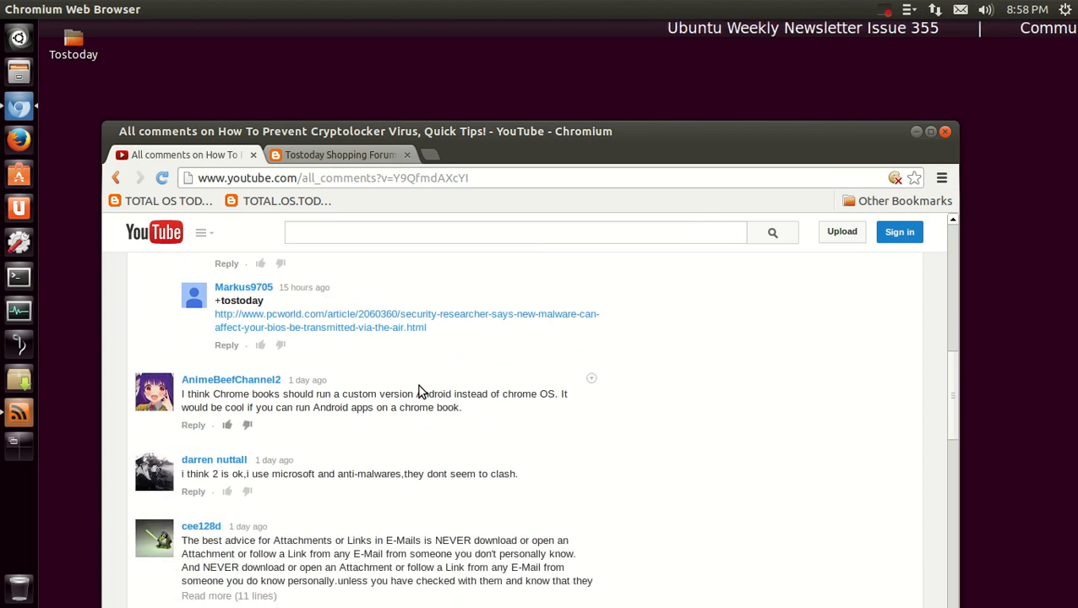
{"action": "scroll", "coordinate": [422, 391], "scroll_direction": "down", "scroll_amount": 1}
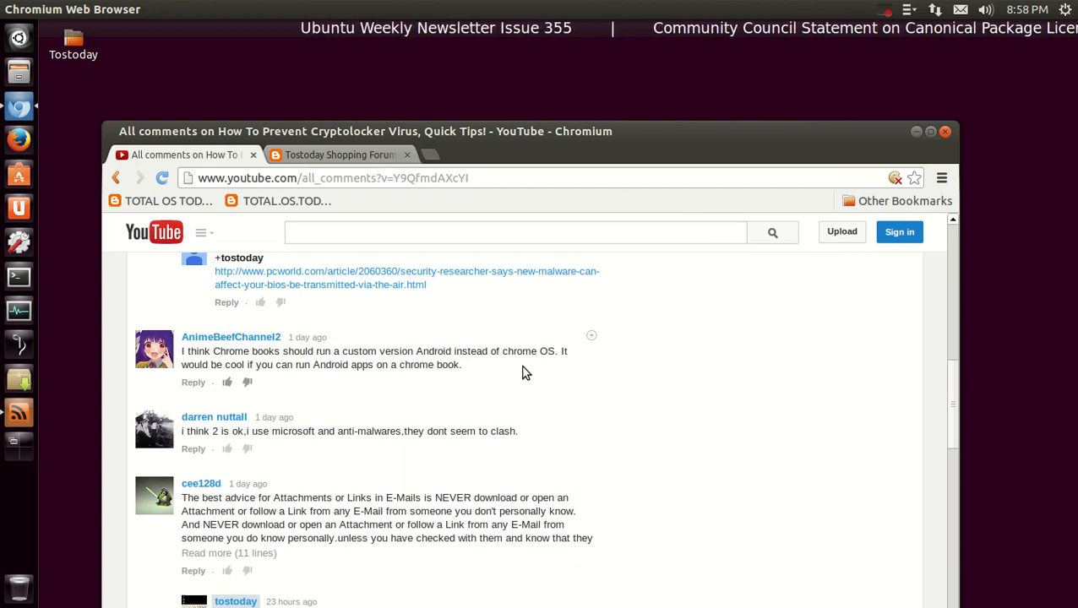
{"action": "scroll", "coordinate": [523, 372], "scroll_direction": "up", "scroll_amount": 1}
{"action": "scroll", "coordinate": [524, 371], "scroll_direction": "down", "scroll_amount": 1}
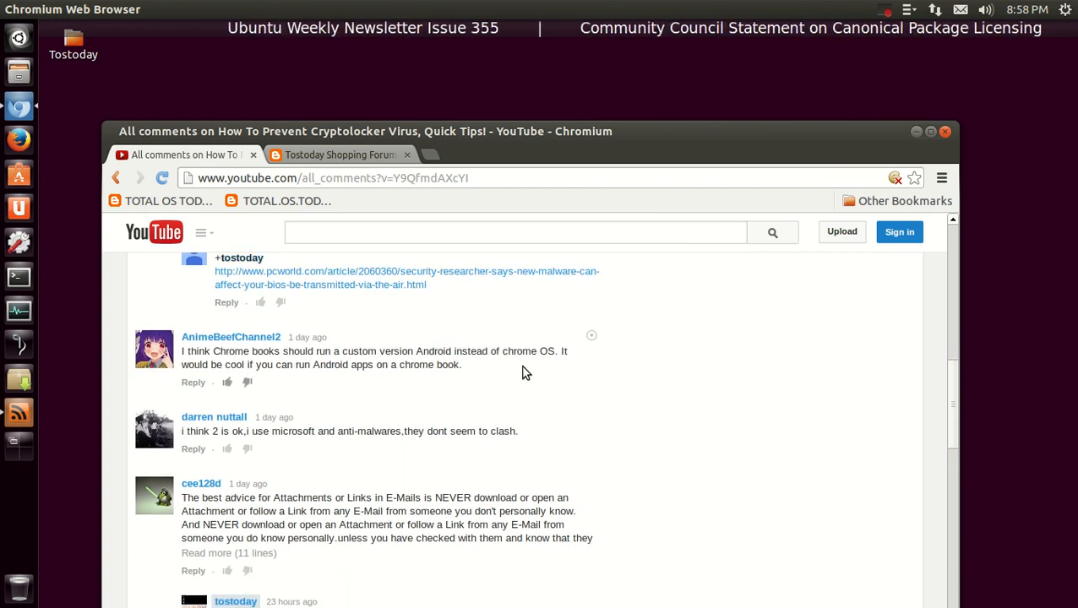
{"action": "scroll", "coordinate": [524, 371], "scroll_direction": "down", "scroll_amount": 1}
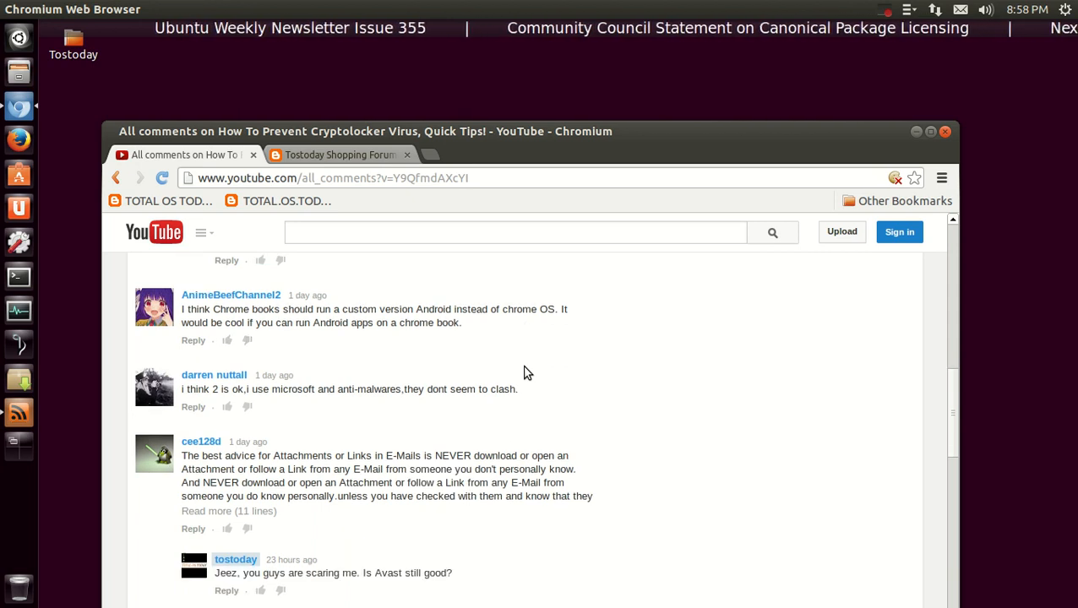
{"action": "scroll", "coordinate": [524, 372], "scroll_direction": "down", "scroll_amount": 1}
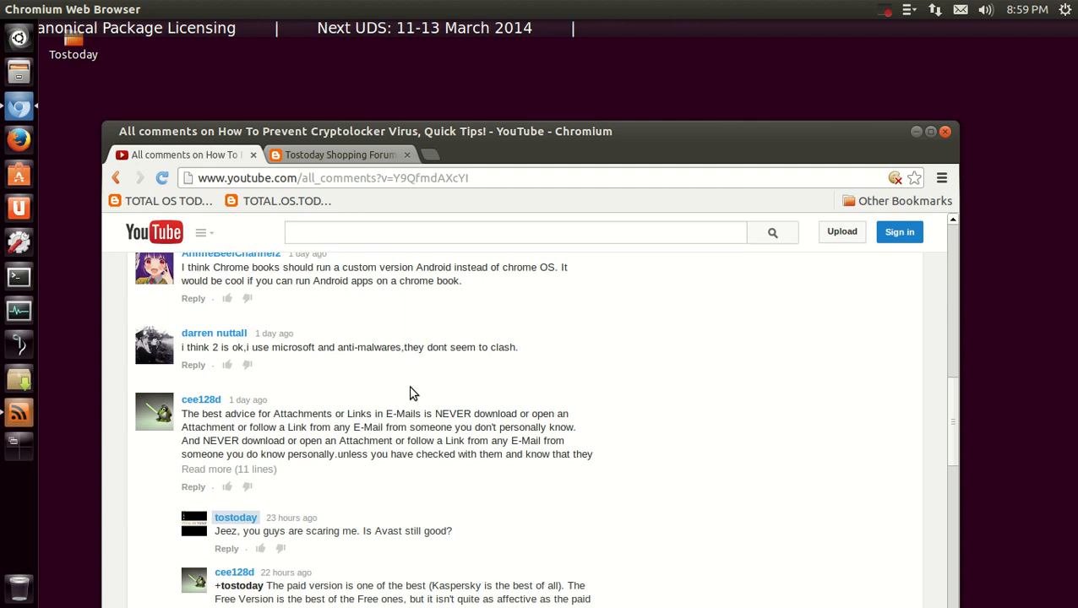
{"action": "scroll", "coordinate": [414, 393], "scroll_direction": "down", "scroll_amount": 1}
{"action": "scroll", "coordinate": [411, 386], "scroll_direction": "down", "scroll_amount": 1}
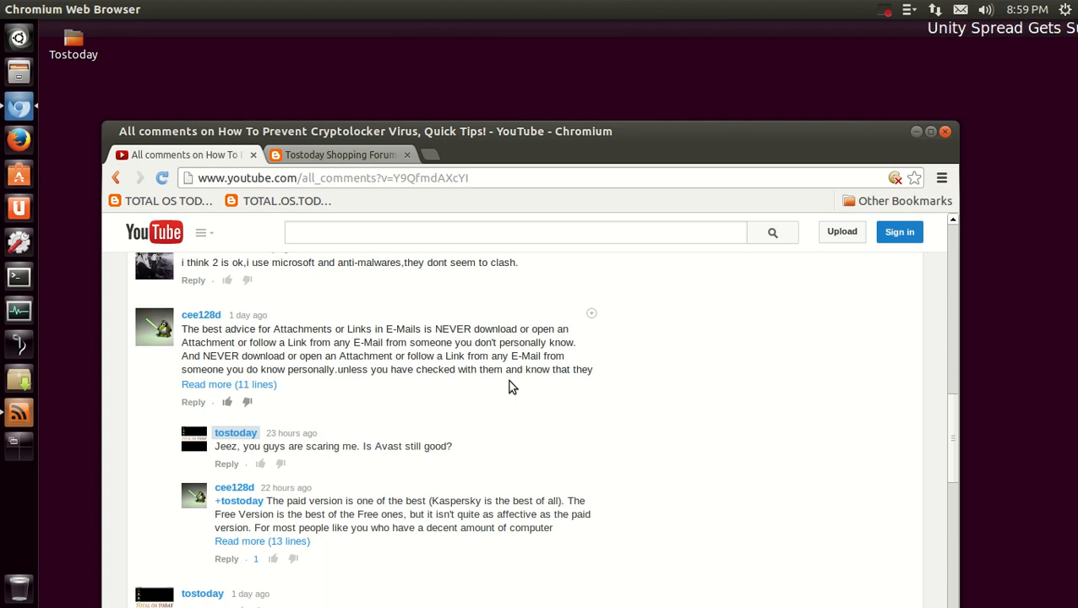
Expand the long attachment-advice comment to its full 11 lines.
{"action": "left_click", "coordinate": [249, 385]}
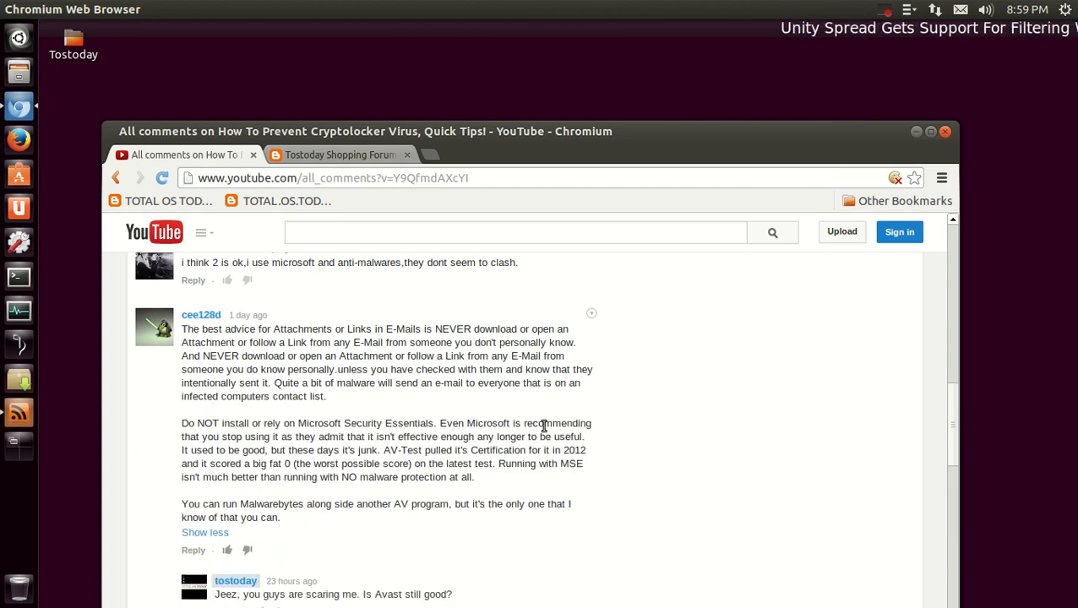
{"action": "scroll", "coordinate": [543, 425], "scroll_direction": "down", "scroll_amount": 1}
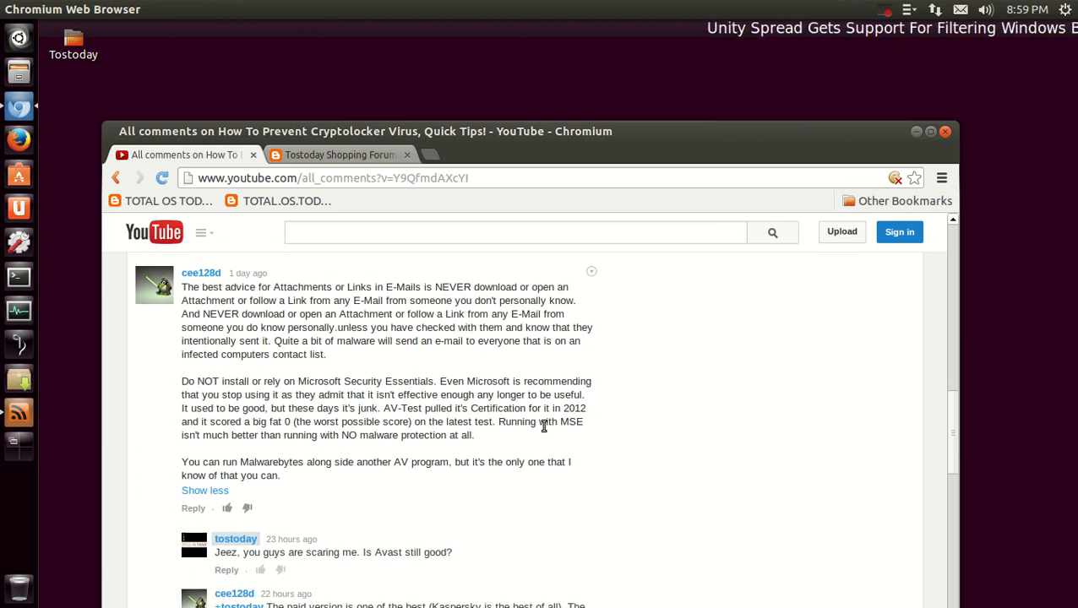
{"action": "scroll", "coordinate": [544, 425], "scroll_direction": "down", "scroll_amount": 1}
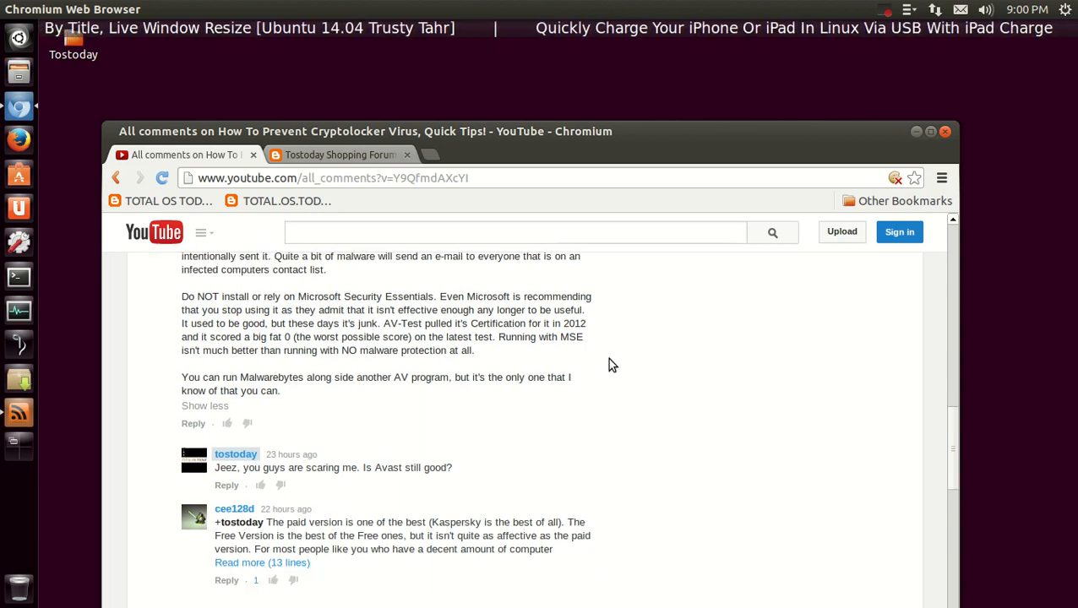
{"action": "scroll", "coordinate": [609, 360], "scroll_direction": "down", "scroll_amount": 1}
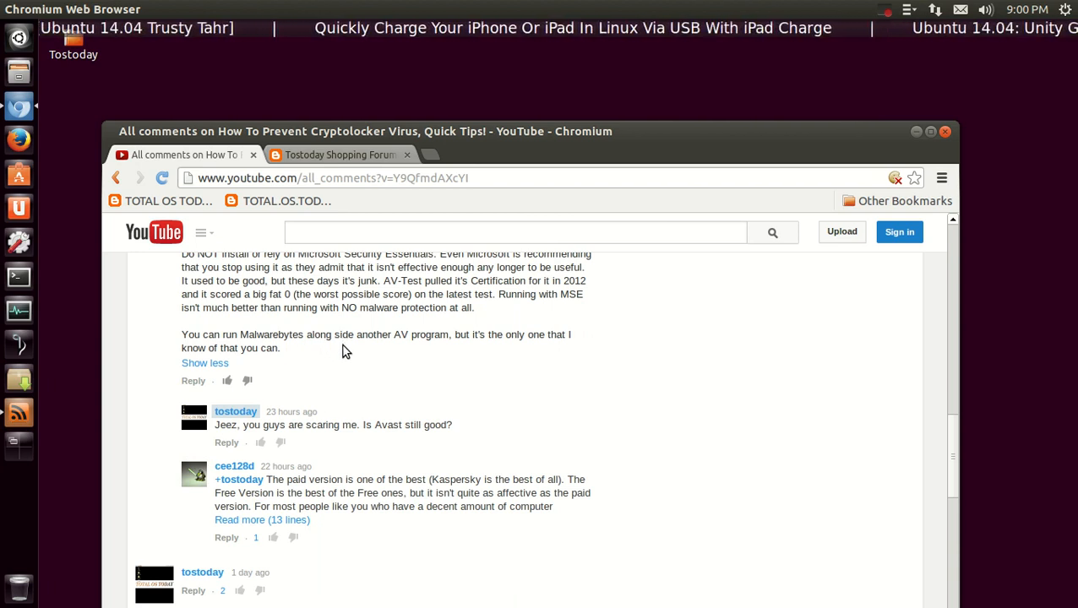
{"action": "scroll", "coordinate": [342, 345], "scroll_direction": "down", "scroll_amount": 2}
{"action": "scroll", "coordinate": [342, 345], "scroll_direction": "down", "scroll_amount": 1}
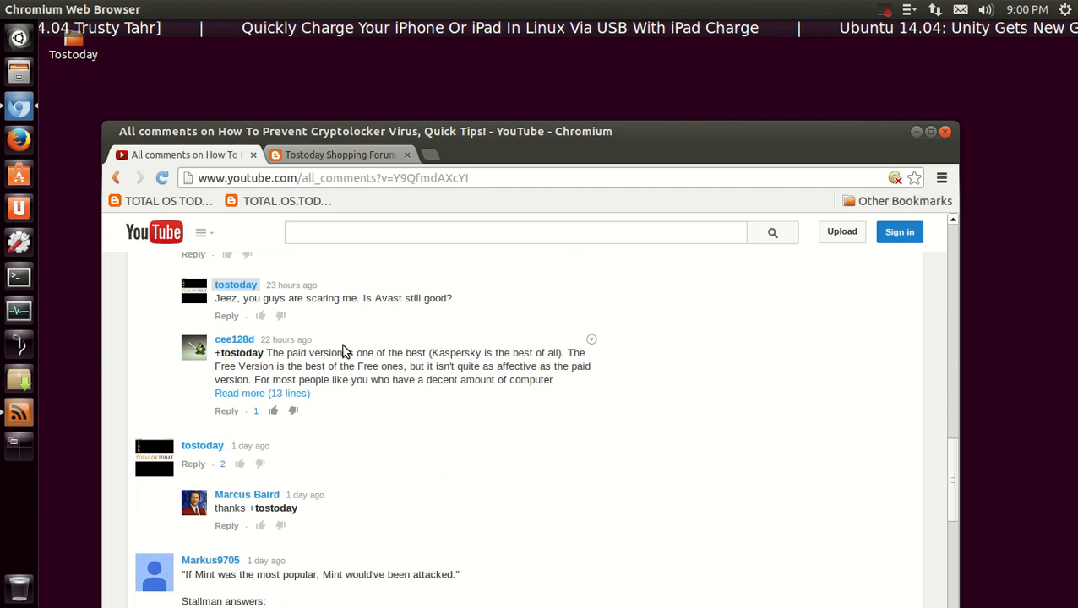
{"action": "scroll", "coordinate": [342, 349], "scroll_direction": "down", "scroll_amount": 1}
{"action": "scroll", "coordinate": [342, 345], "scroll_direction": "up", "scroll_amount": 1}
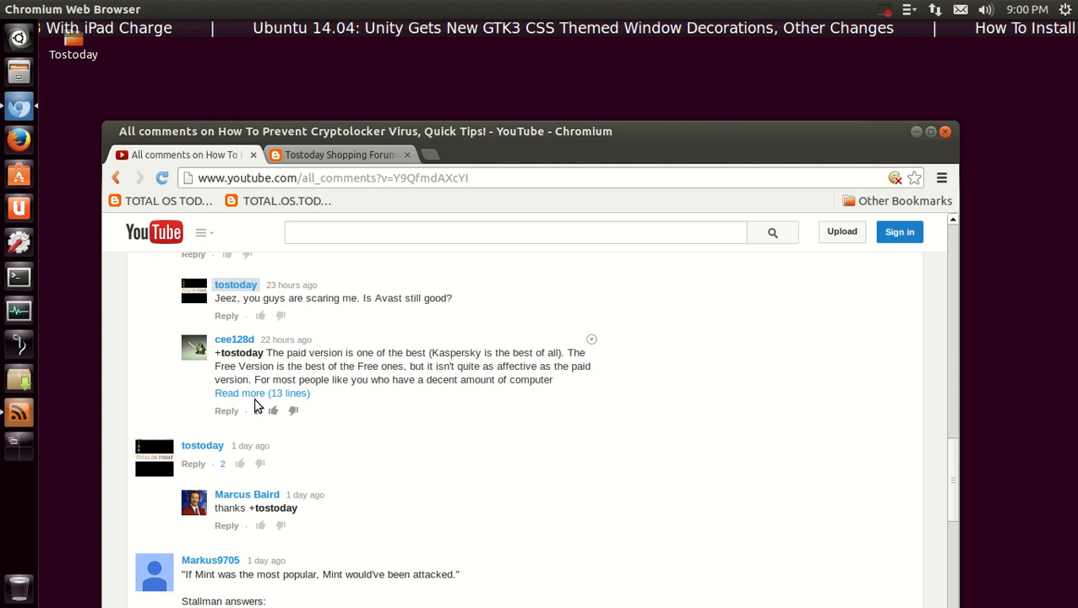
Expand cee128d's full reply comparing Avast's paid and free versions.
{"action": "left_click", "coordinate": [292, 395]}
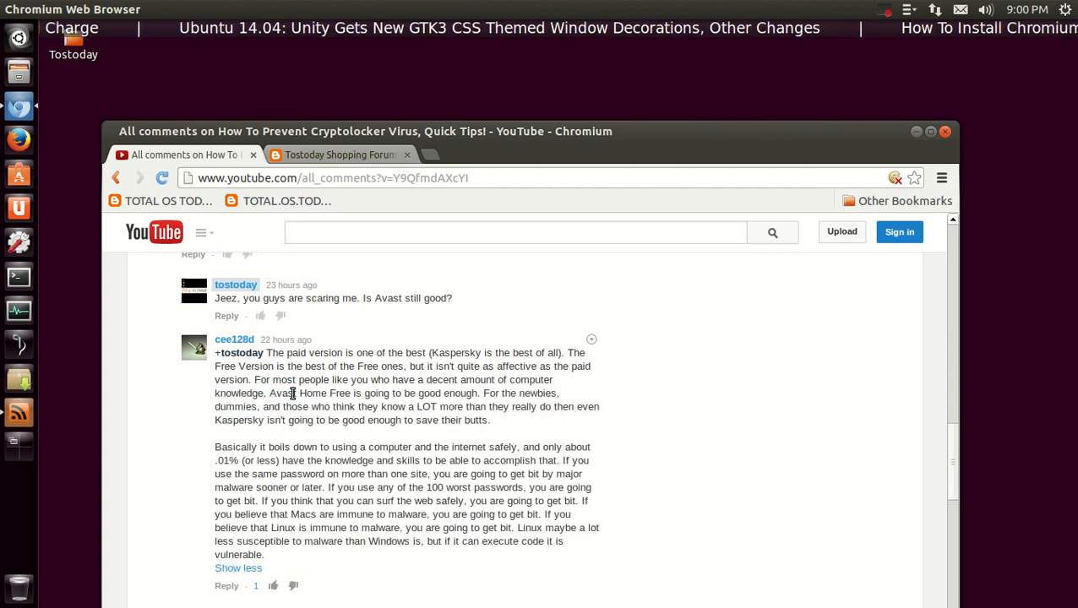
{"action": "scroll", "coordinate": [438, 412], "scroll_direction": "down", "scroll_amount": 1}
{"action": "scroll", "coordinate": [438, 412], "scroll_direction": "down", "scroll_amount": 3}
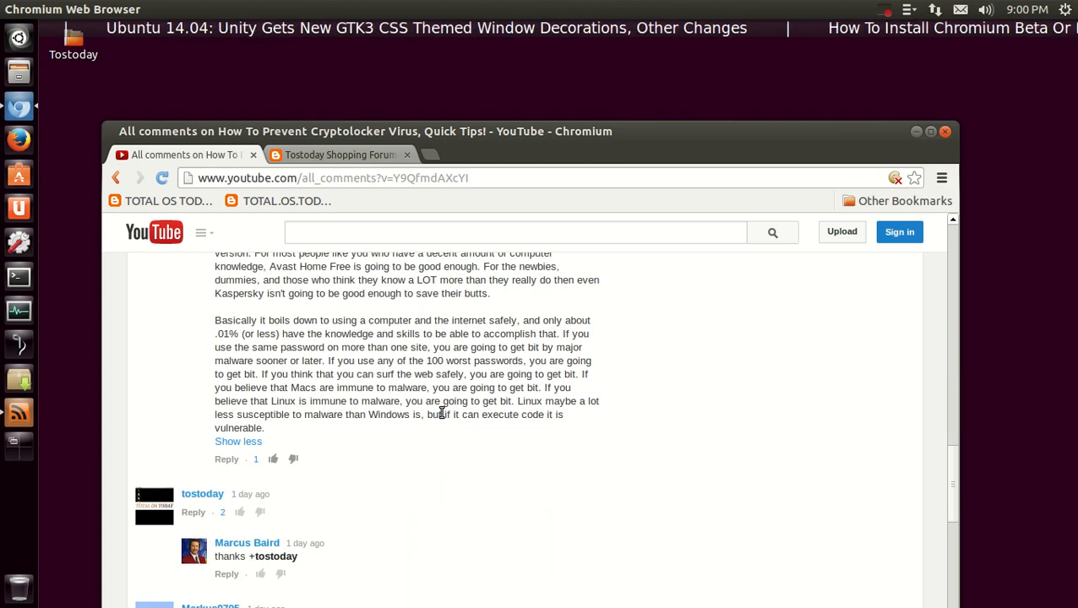
{"action": "scroll", "coordinate": [439, 412], "scroll_direction": "down", "scroll_amount": 2}
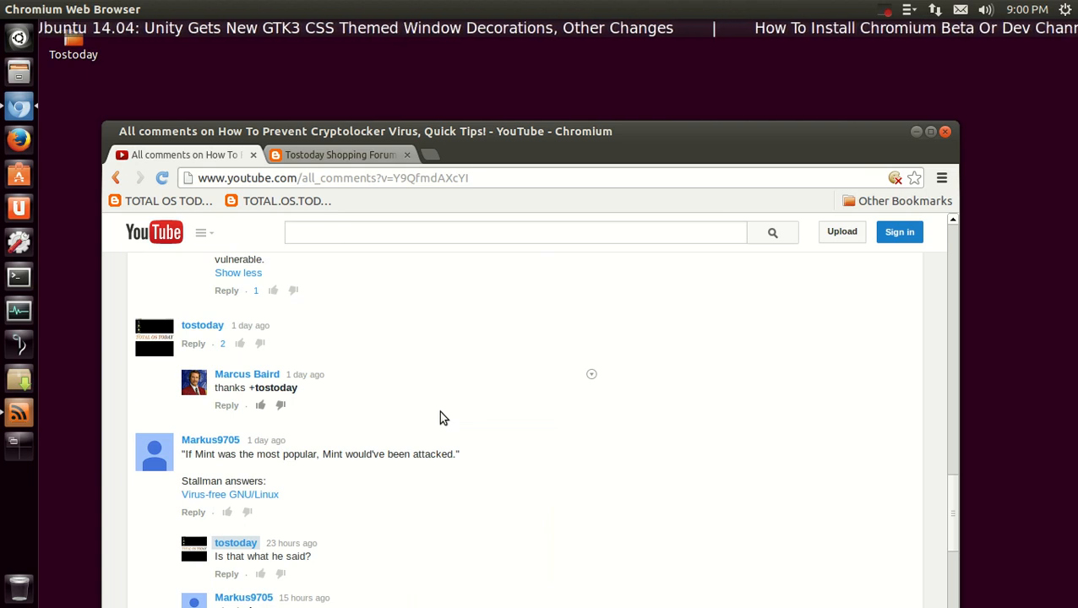
{"action": "scroll", "coordinate": [439, 410], "scroll_direction": "down", "scroll_amount": 1}
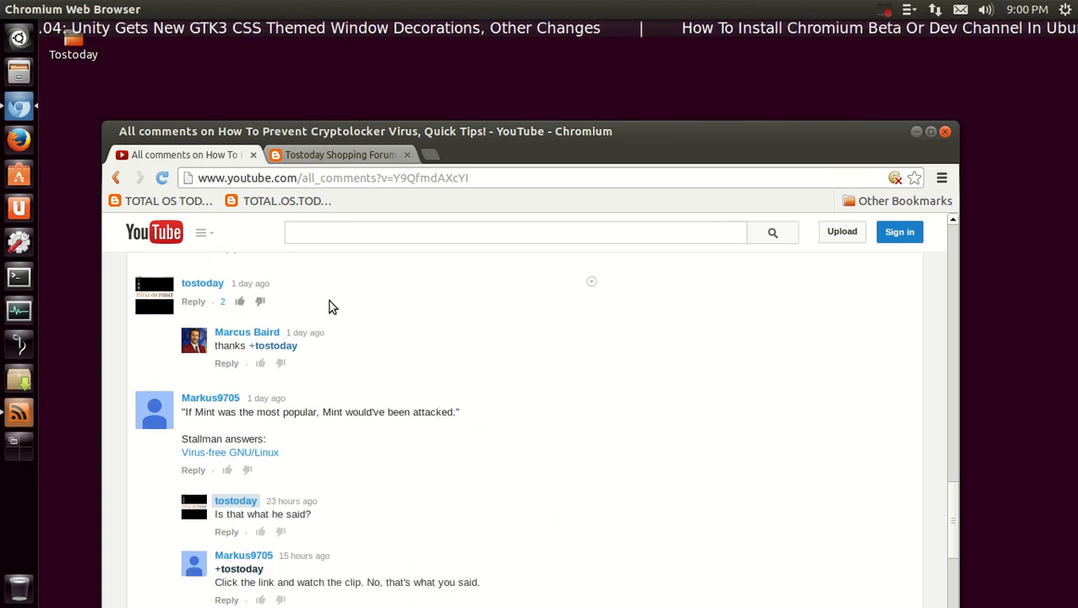
{"action": "scroll", "coordinate": [530, 309], "scroll_direction": "down", "scroll_amount": 1}
{"action": "scroll", "coordinate": [541, 334], "scroll_direction": "down", "scroll_amount": 1}
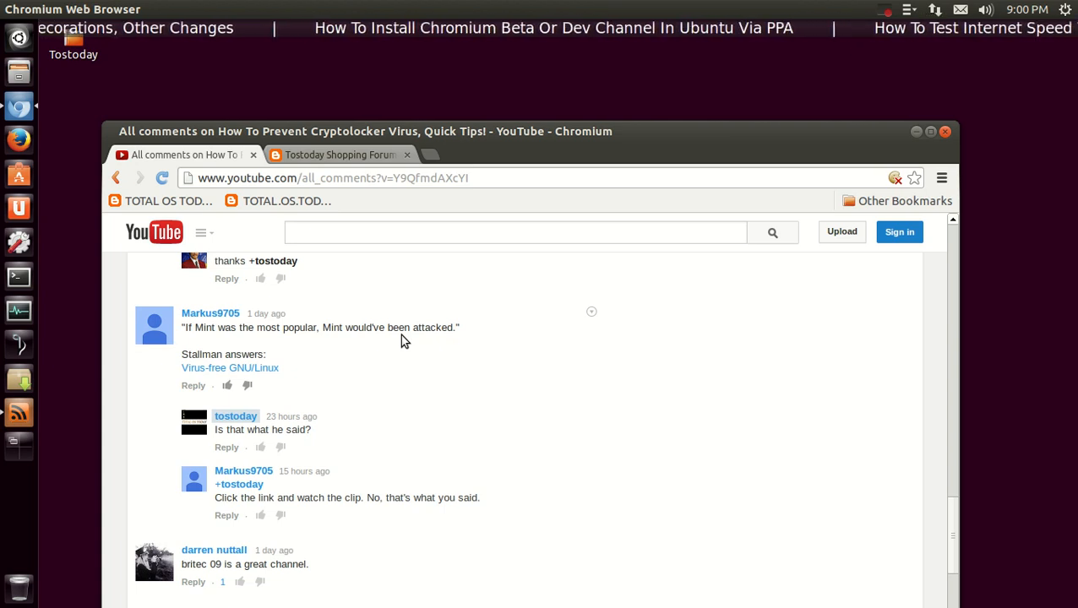
{"action": "scroll", "coordinate": [401, 334], "scroll_direction": "down", "scroll_amount": 1}
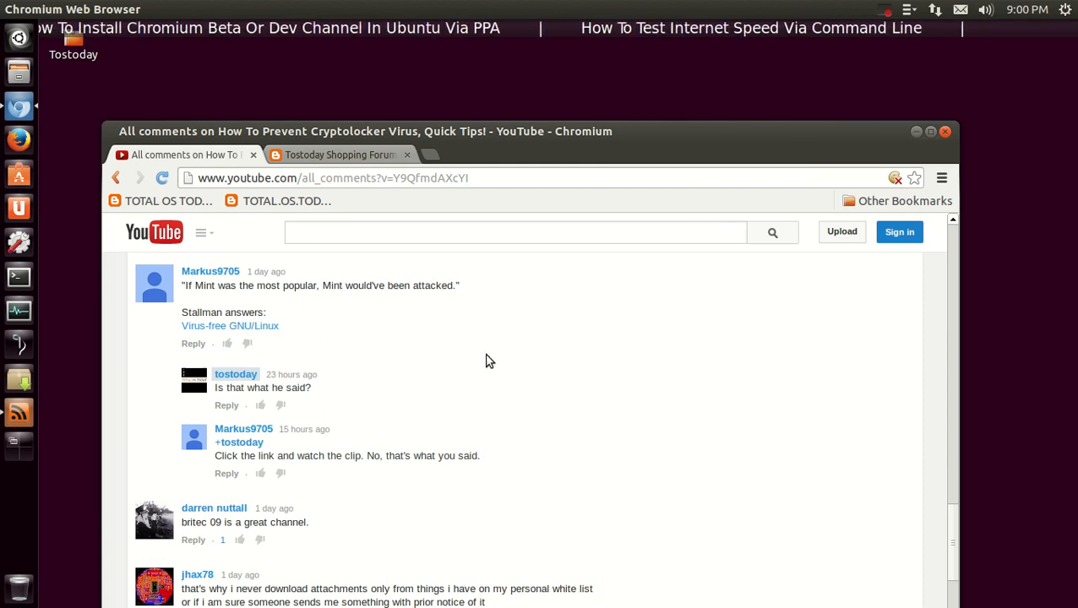
{"action": "scroll", "coordinate": [486, 361], "scroll_direction": "down", "scroll_amount": 1}
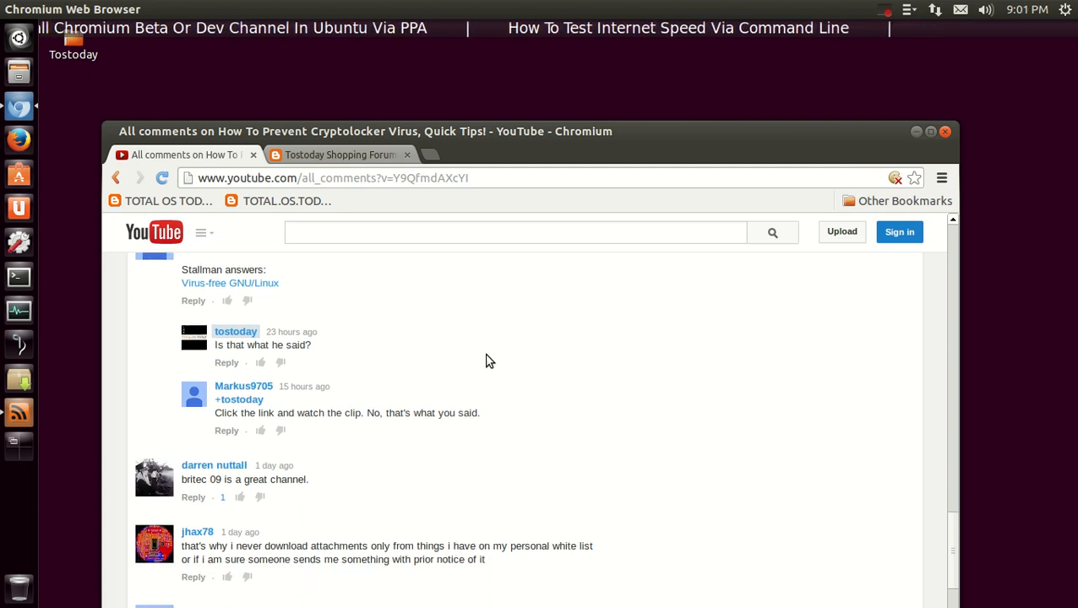
{"action": "scroll", "coordinate": [486, 362], "scroll_direction": "down", "scroll_amount": 2}
{"action": "mouse_move", "coordinate": [415, 380]}
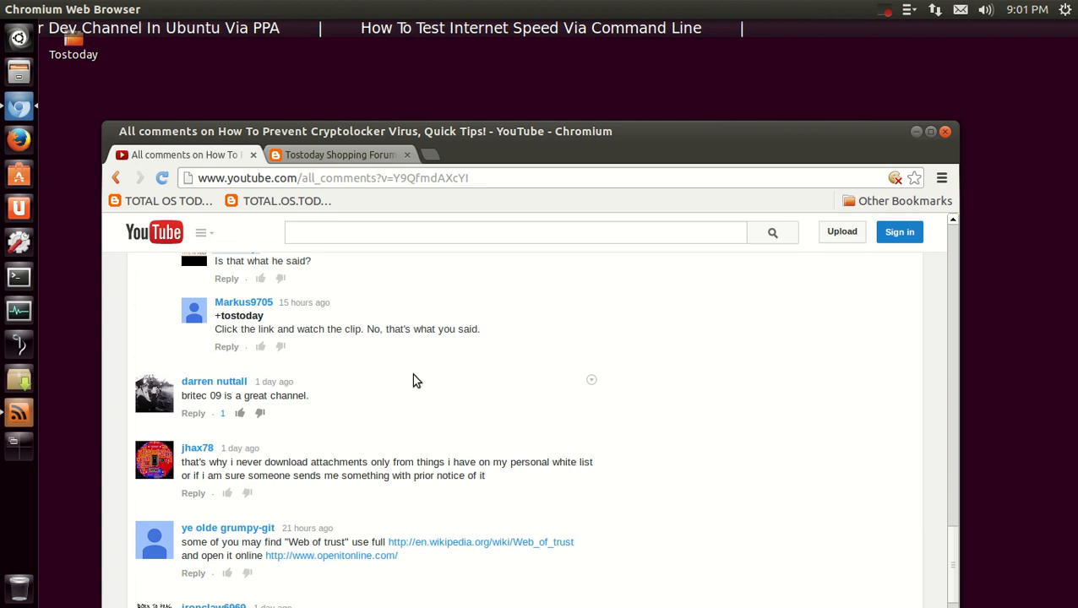
{"action": "scroll", "coordinate": [412, 375], "scroll_direction": "down", "scroll_amount": 1}
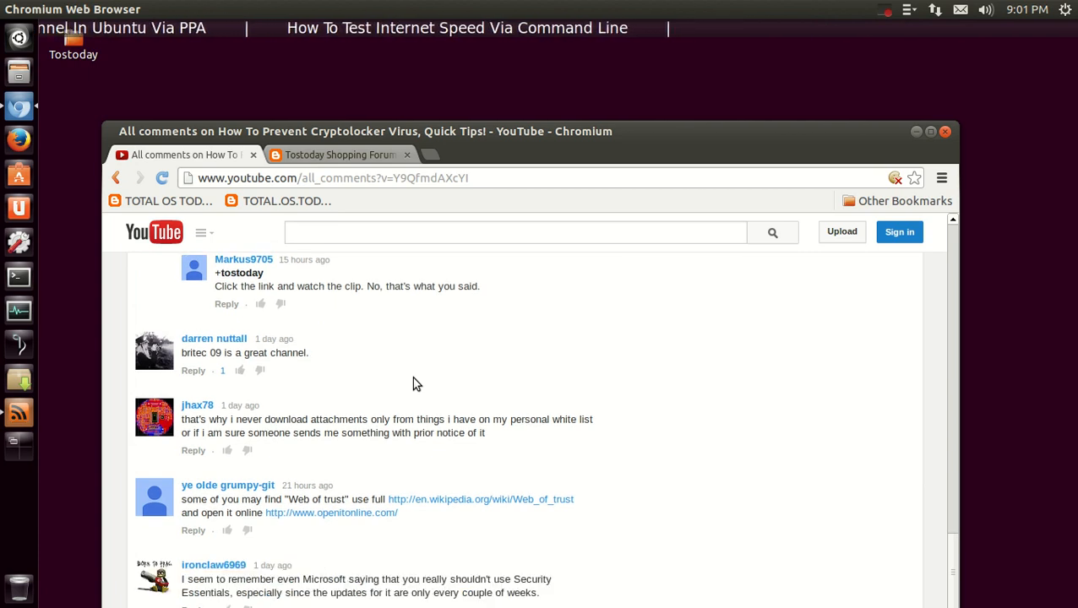
{"action": "scroll", "coordinate": [411, 377], "scroll_direction": "down", "scroll_amount": 1}
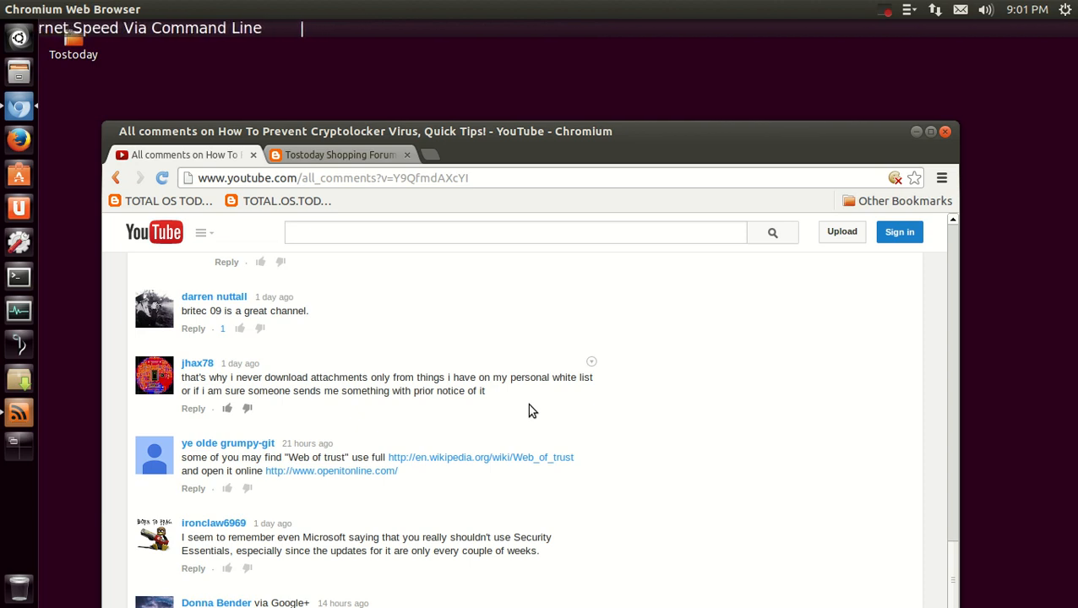
{"action": "scroll", "coordinate": [527, 404], "scroll_direction": "down", "scroll_amount": 1}
{"action": "scroll", "coordinate": [566, 397], "scroll_direction": "down", "scroll_amount": 1}
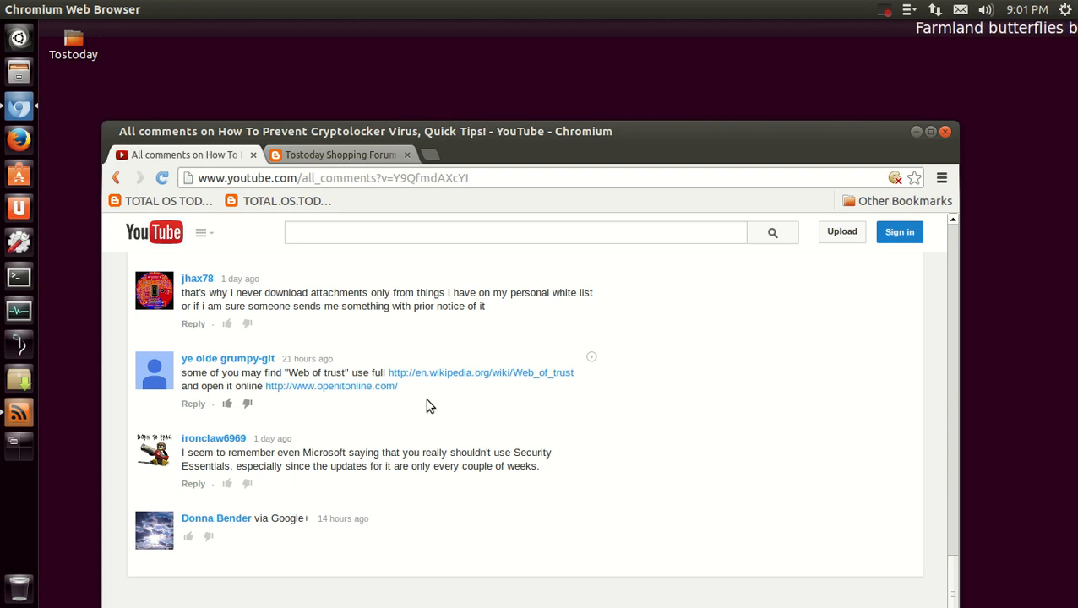
{"action": "scroll", "coordinate": [425, 399], "scroll_direction": "down", "scroll_amount": 1}
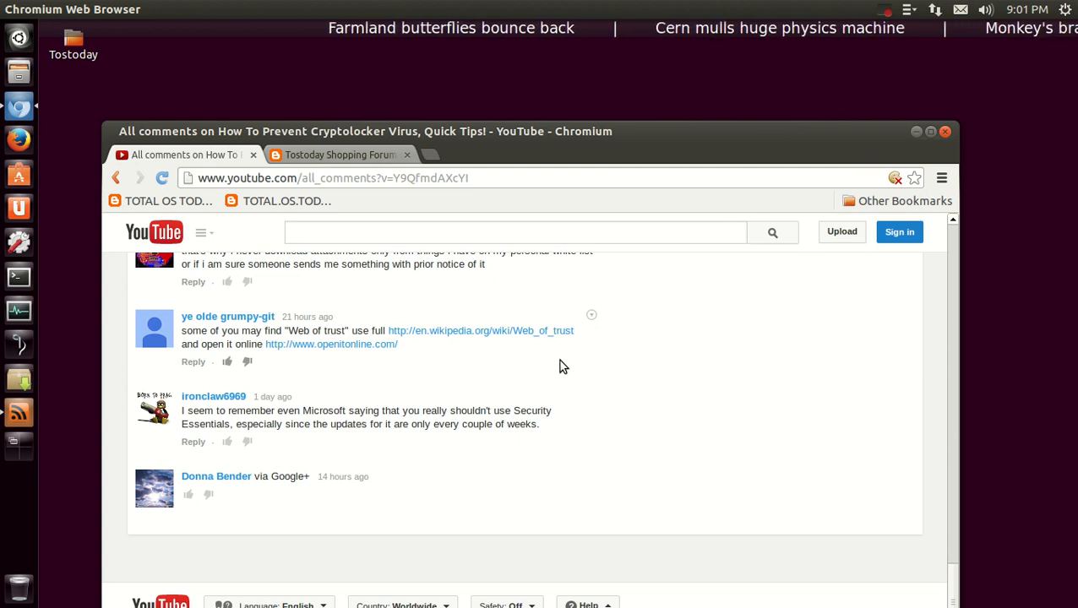
{"action": "scroll", "coordinate": [564, 365], "scroll_direction": "down", "scroll_amount": 1}
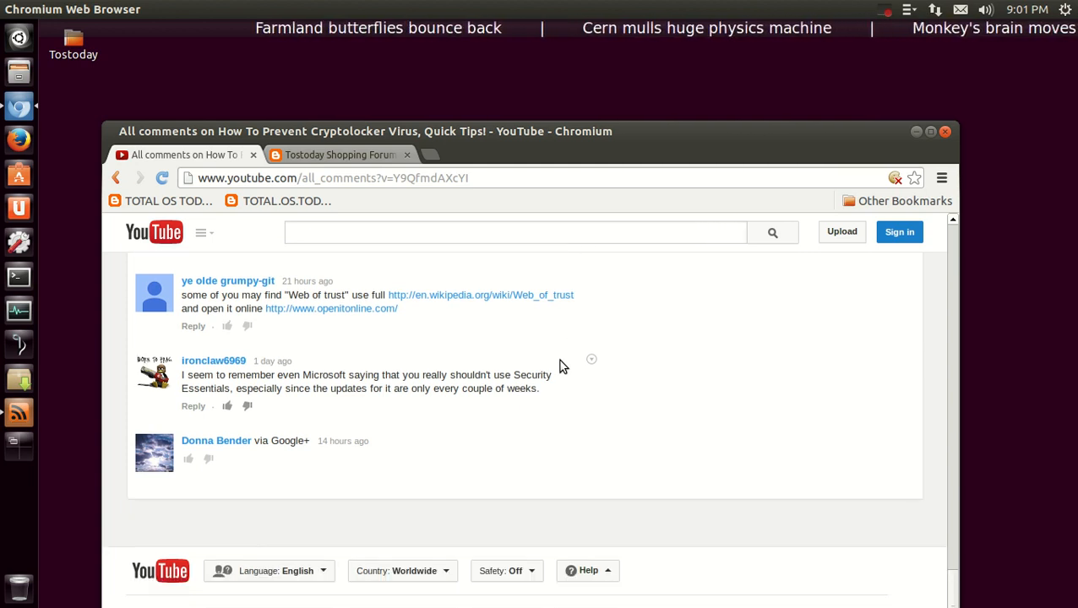
{"action": "scroll", "coordinate": [564, 366], "scroll_direction": "up", "scroll_amount": 5}
{"action": "scroll", "coordinate": [564, 366], "scroll_direction": "down", "scroll_amount": 1}
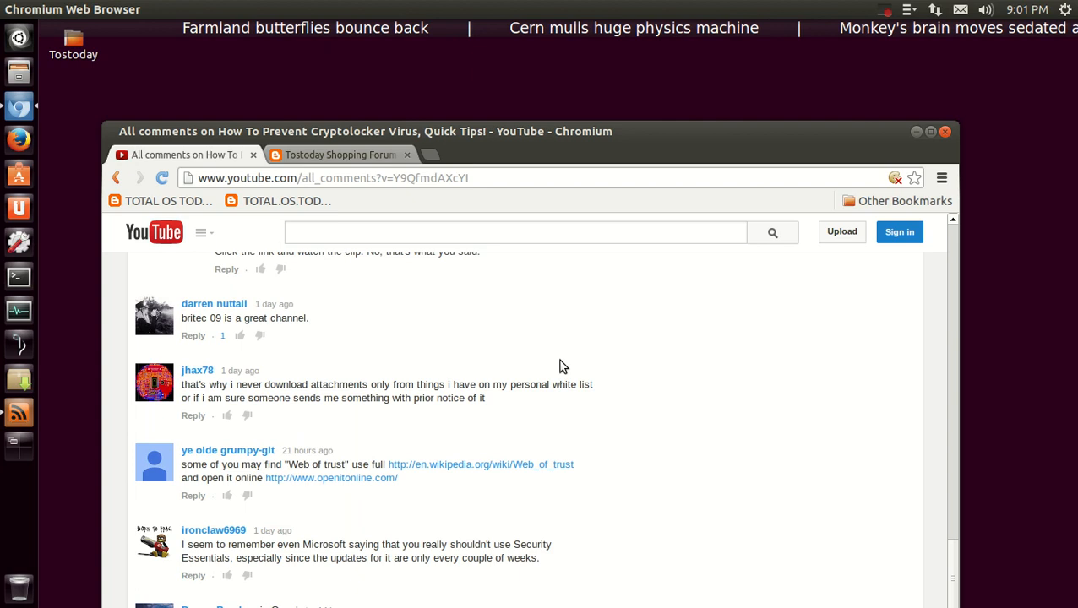
{"action": "scroll", "coordinate": [563, 366], "scroll_direction": "up", "scroll_amount": 3}
{"action": "scroll", "coordinate": [563, 365], "scroll_direction": "up", "scroll_amount": 2}
{"action": "scroll", "coordinate": [563, 366], "scroll_direction": "up", "scroll_amount": 2}
{"action": "scroll", "coordinate": [564, 365], "scroll_direction": "up", "scroll_amount": 3}
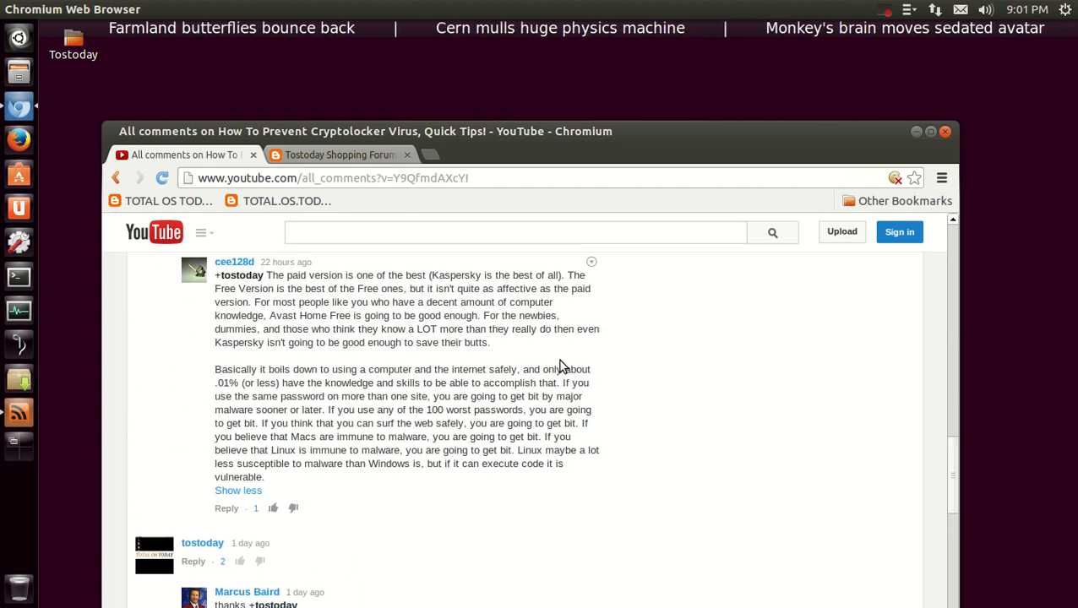
{"action": "scroll", "coordinate": [563, 366], "scroll_direction": "up", "scroll_amount": 3}
{"action": "scroll", "coordinate": [563, 366], "scroll_direction": "up", "scroll_amount": 3}
{"action": "scroll", "coordinate": [563, 366], "scroll_direction": "up", "scroll_amount": 3}
{"action": "scroll", "coordinate": [564, 365], "scroll_direction": "up", "scroll_amount": 2}
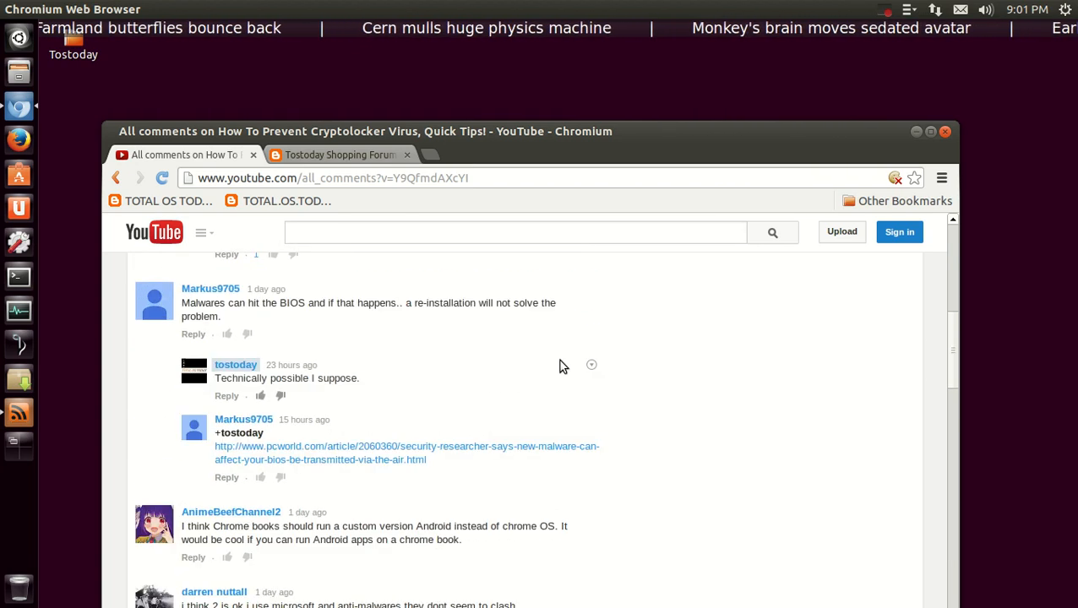
{"action": "scroll", "coordinate": [563, 366], "scroll_direction": "up", "scroll_amount": 1}
{"action": "scroll", "coordinate": [564, 366], "scroll_direction": "up", "scroll_amount": 2}
{"action": "scroll", "coordinate": [563, 366], "scroll_direction": "up", "scroll_amount": 3}
{"action": "scroll", "coordinate": [563, 366], "scroll_direction": "up", "scroll_amount": 3}
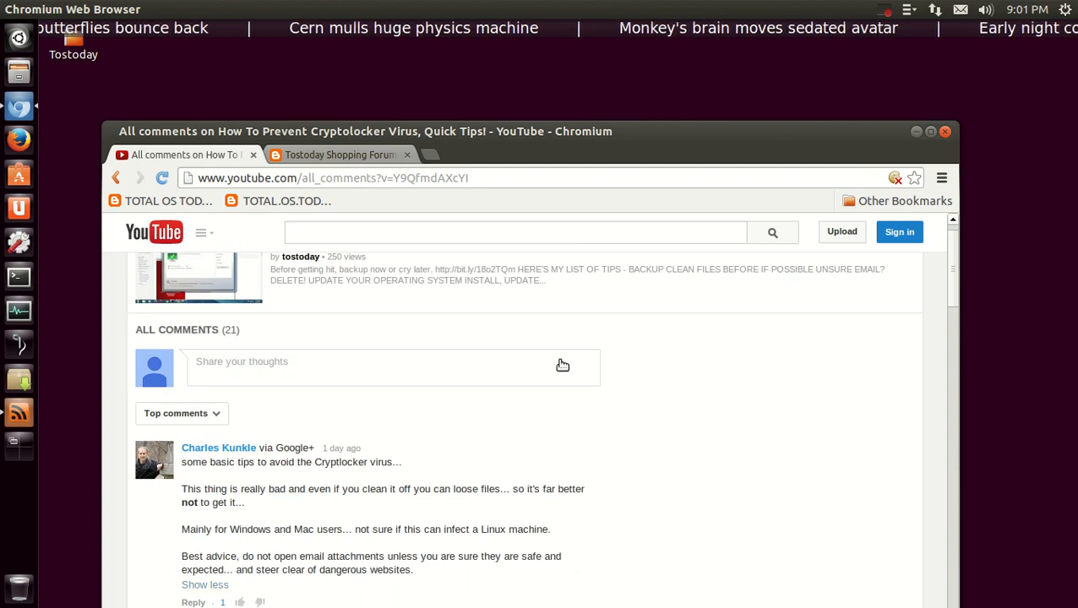
{"action": "scroll", "coordinate": [712, 400], "scroll_direction": "up", "scroll_amount": 1}
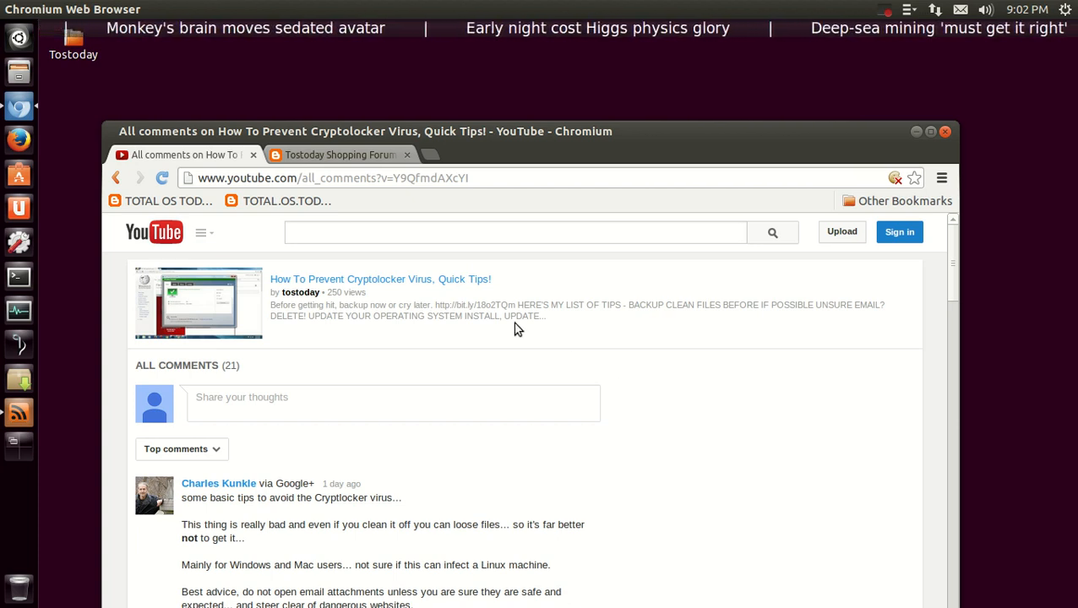
Switch to the Tostoday Shopping Forum blog tab and raise the window to show its posts.
{"action": "left_click", "coordinate": [338, 154]}
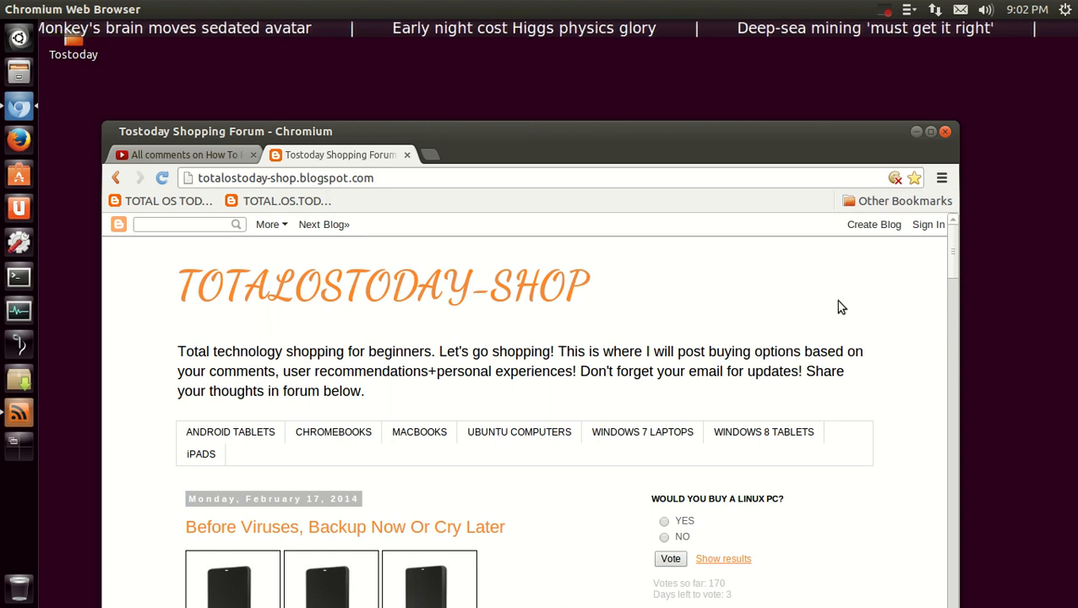
{"action": "mouse_move", "coordinate": [773, 156]}
{"action": "left_mouse_down"}
{"action": "mouse_move", "coordinate": [758, 127]}
{"action": "mouse_move", "coordinate": [767, 107]}
{"action": "left_mouse_up"}
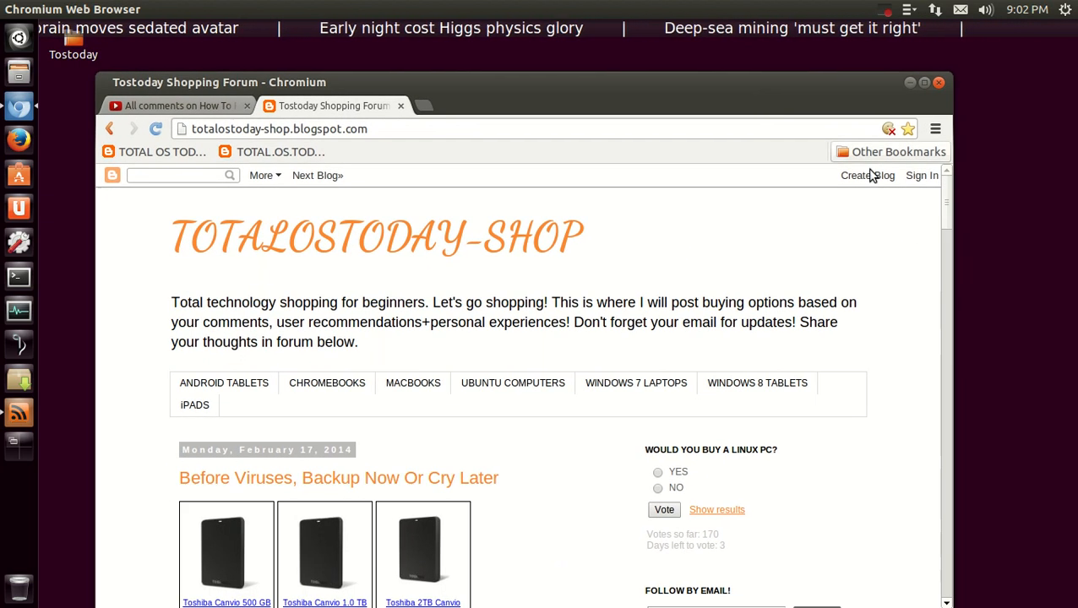
{"action": "left_click_drag", "start_coordinate": [946, 210], "coordinate": [948, 239]}
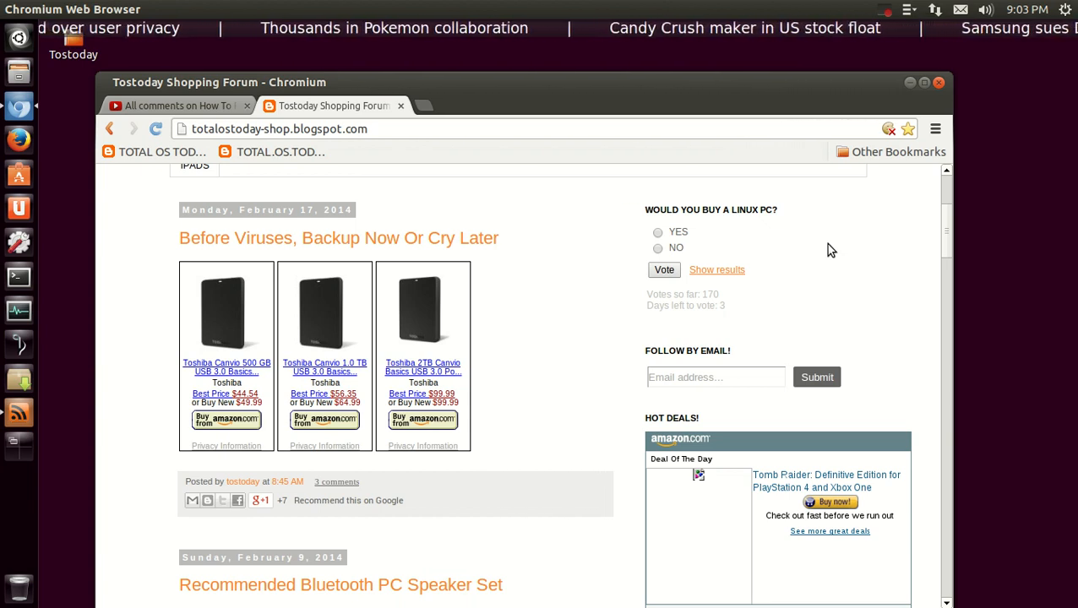
Close the Chromium window, leaving the Ubuntu desktop with the Total OS Today wallpaper.
{"action": "left_click", "coordinate": [940, 84]}
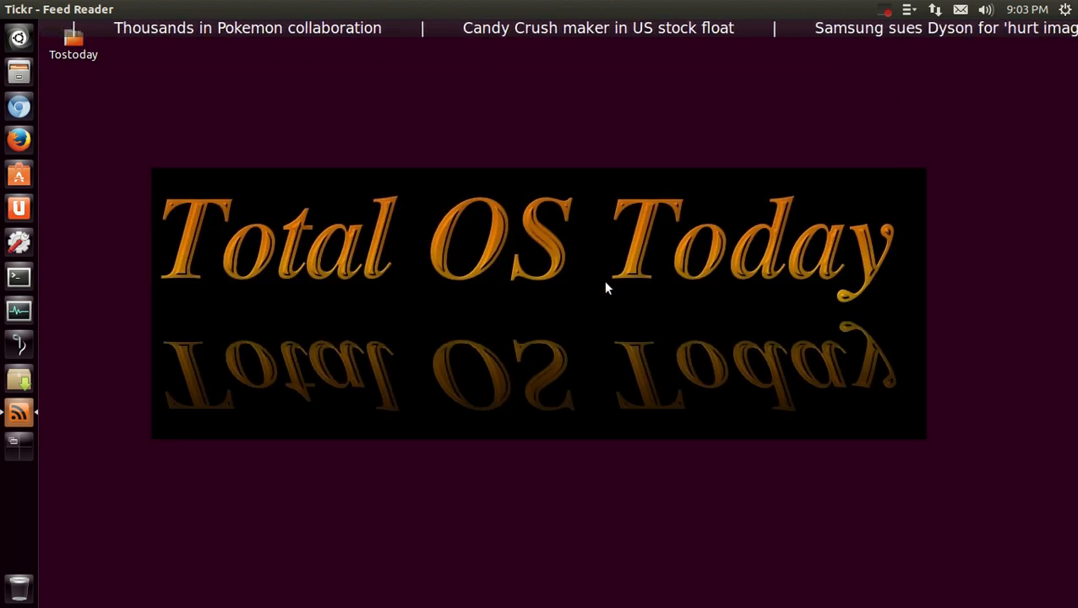